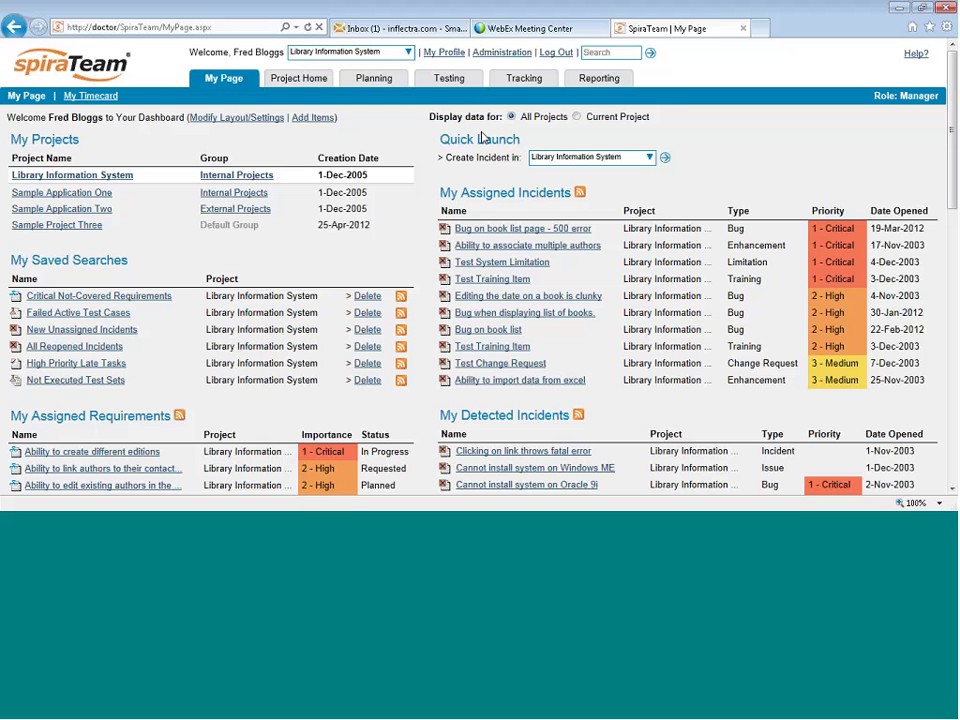
Navigate from My Page to the Documents page listing the five Design Documents files.
mouse_move(313, 79)
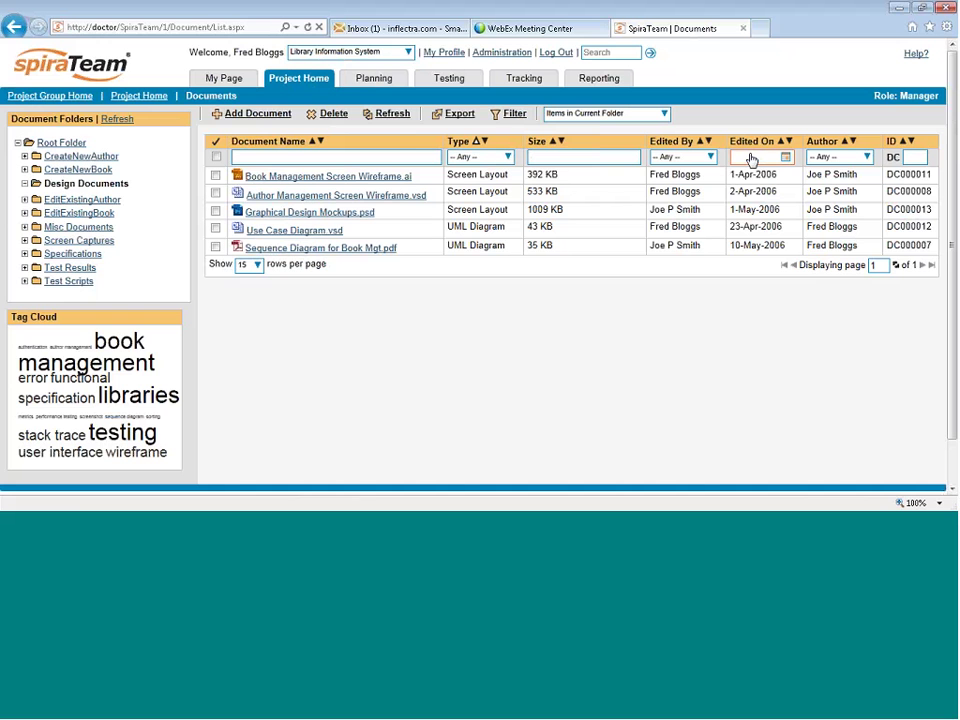
Sort the Design Documents files by Edited On date, oldest first.
click(71, 147)
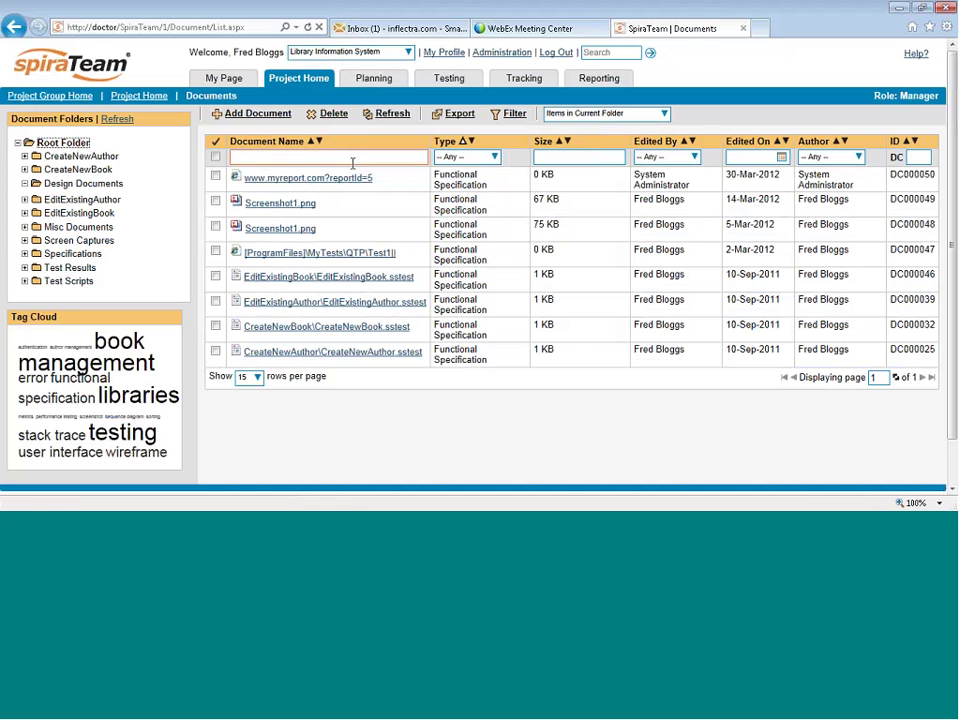
click(96, 184)
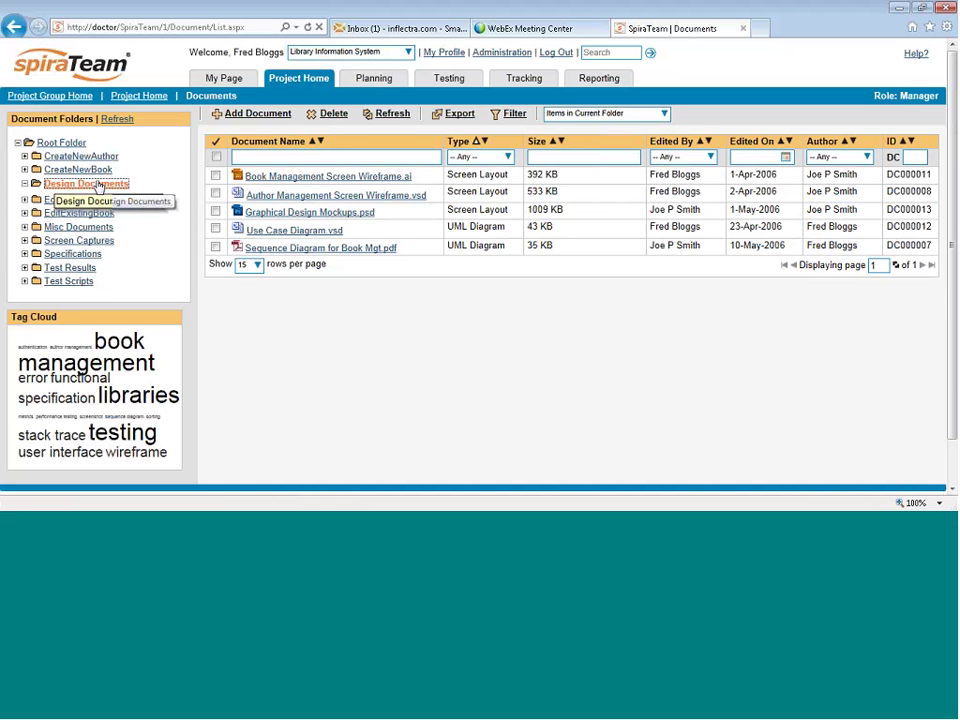
click(345, 163)
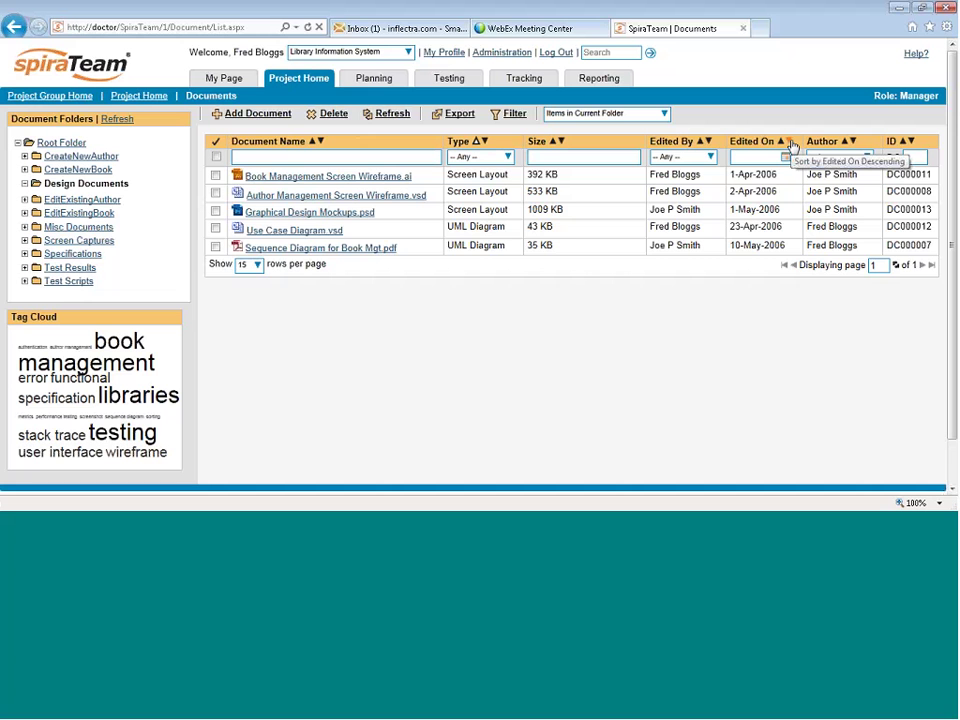
click(789, 142)
click(782, 142)
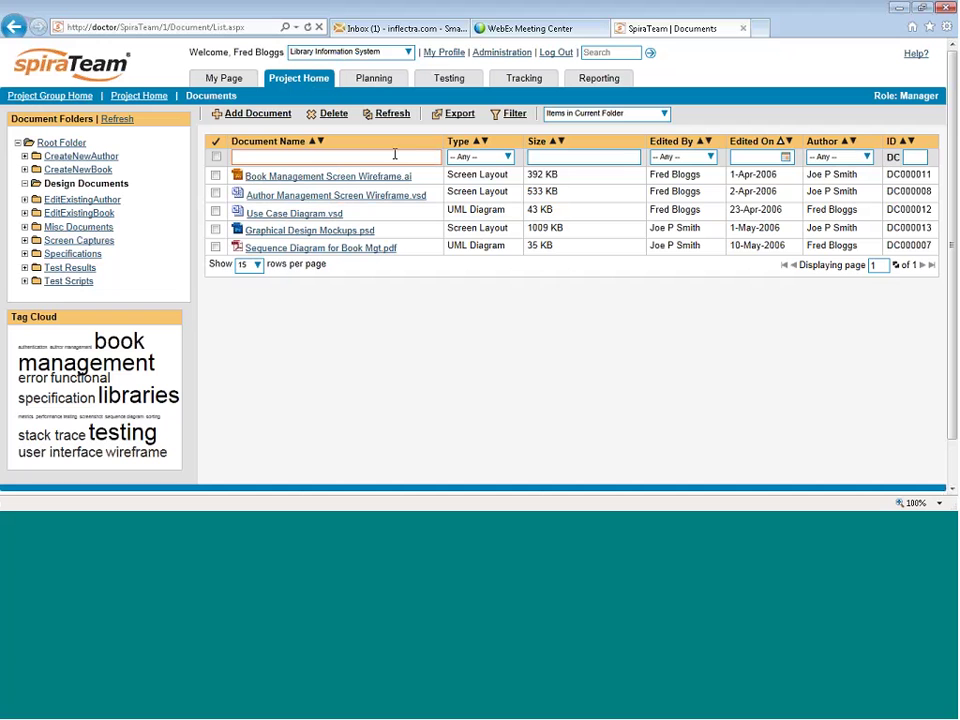
Try a 'book' name filter, then clear it to show all five files again.
click(345, 157)
text(book)
key(Return)
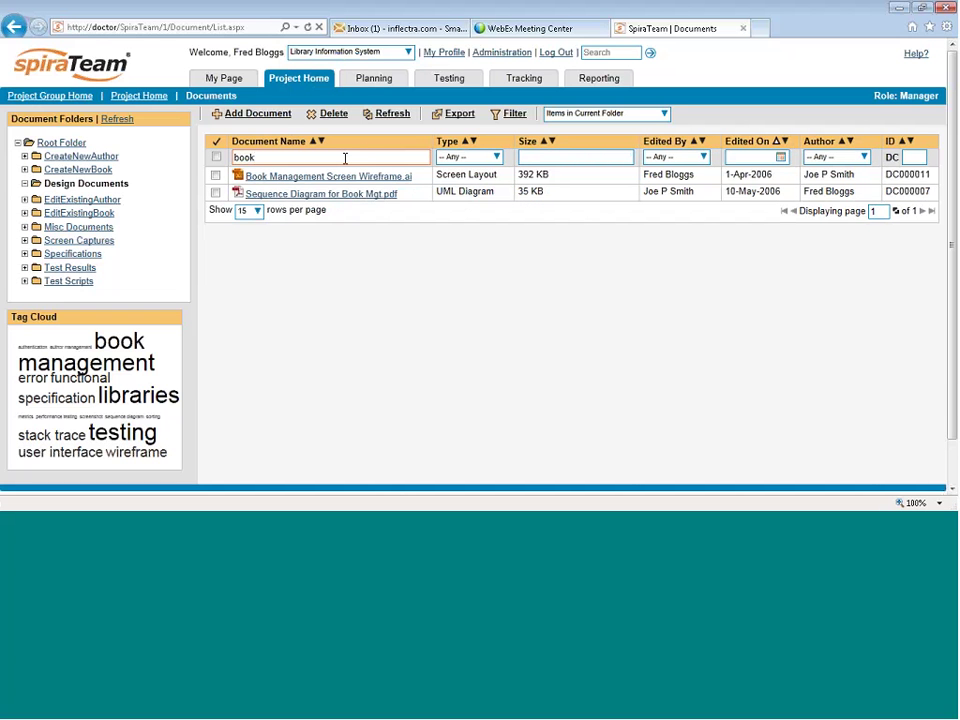
mouse_move(512, 115)
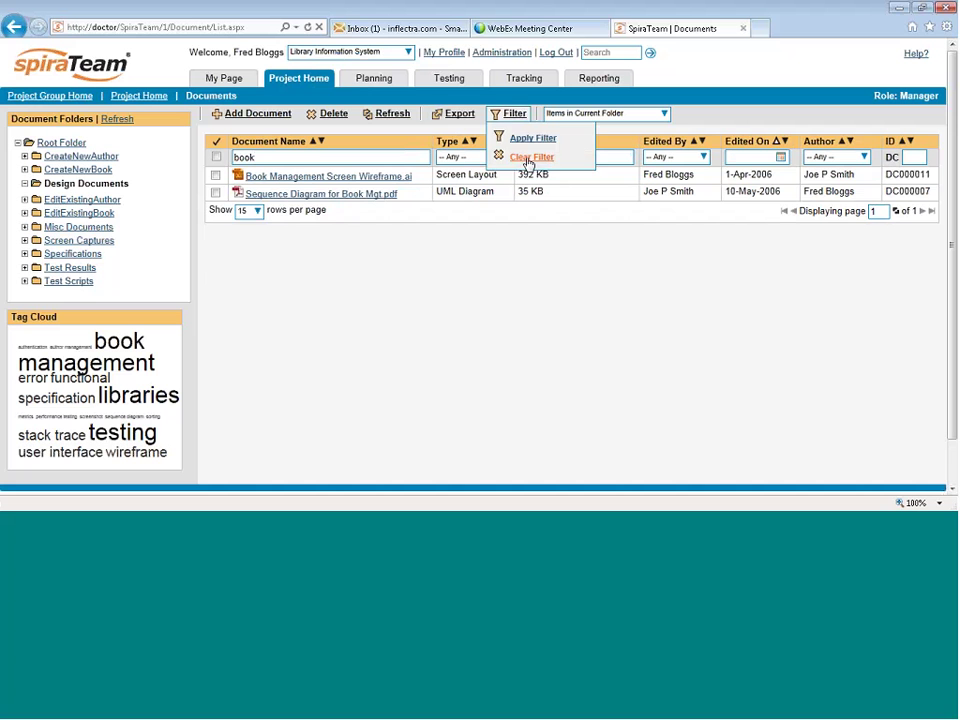
click(527, 158)
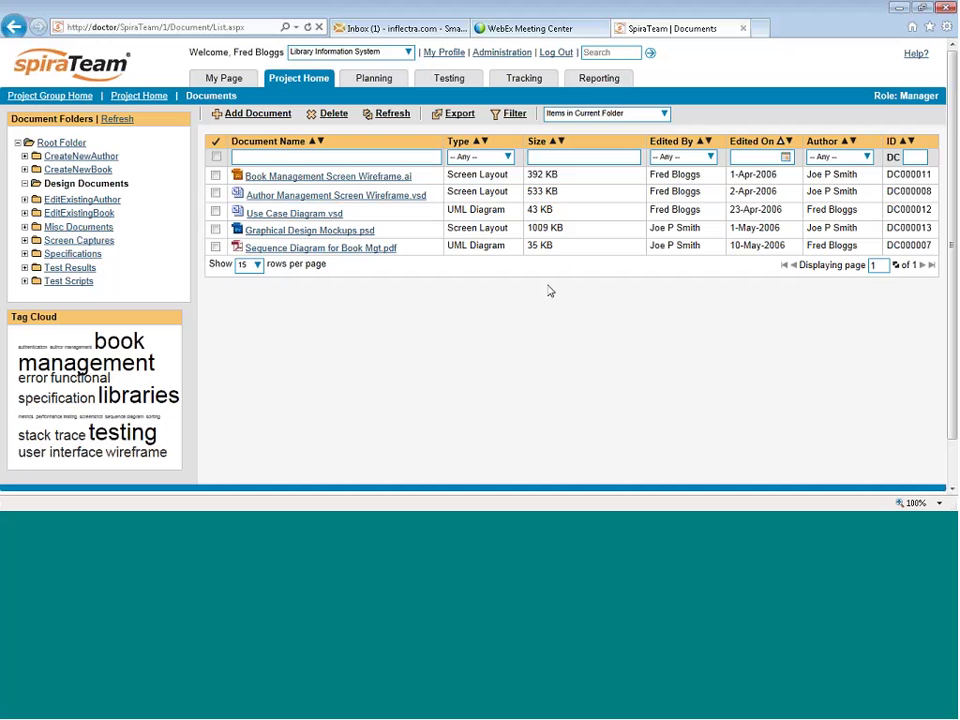
click(662, 115)
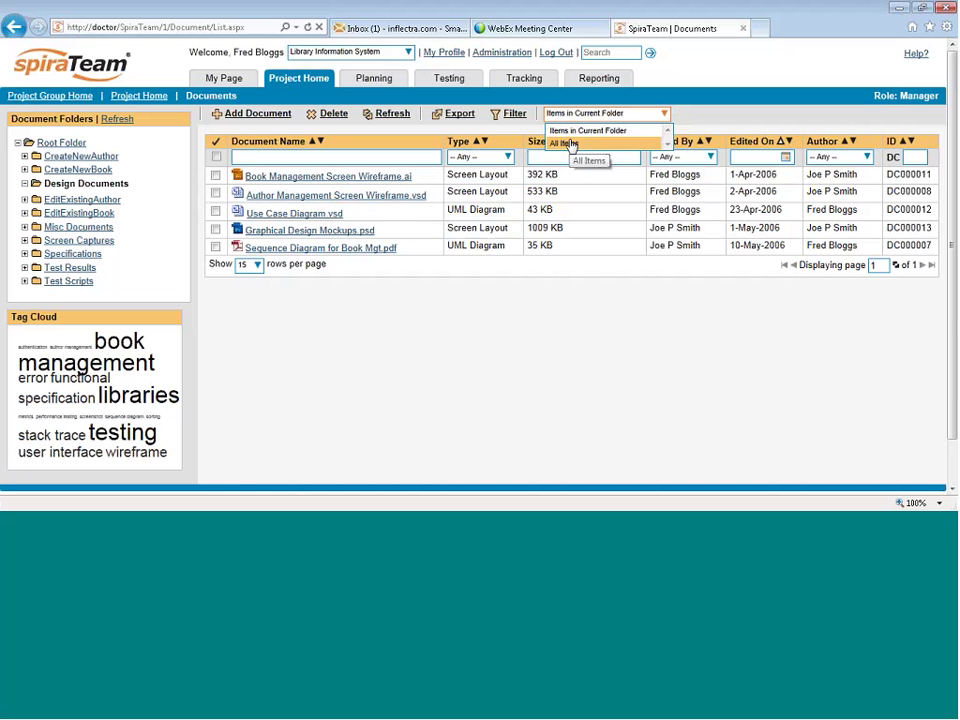
click(566, 144)
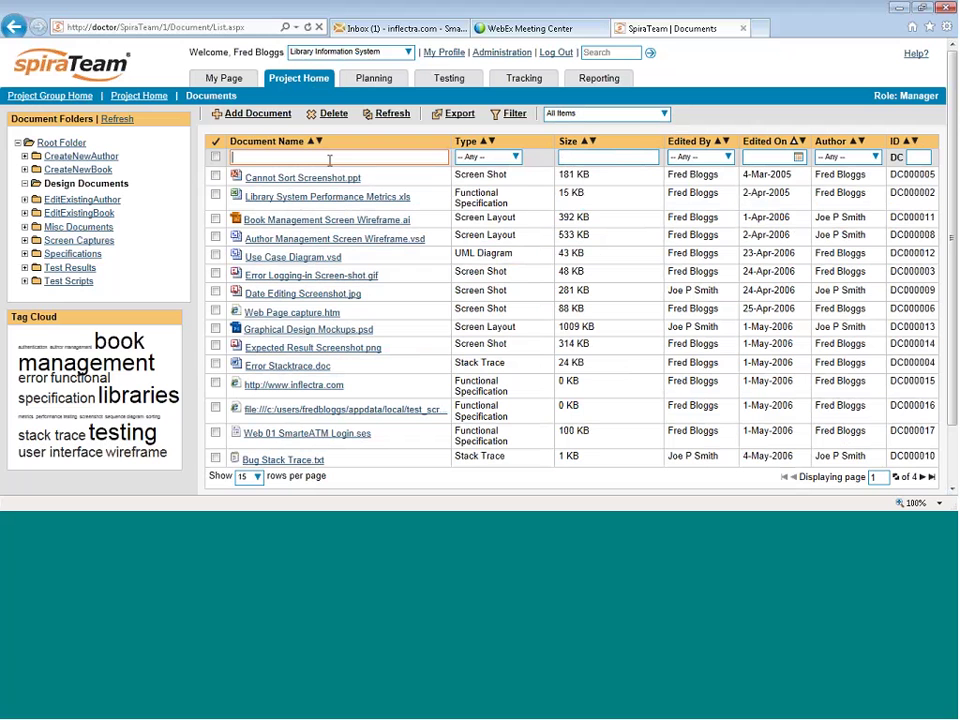
click(516, 158)
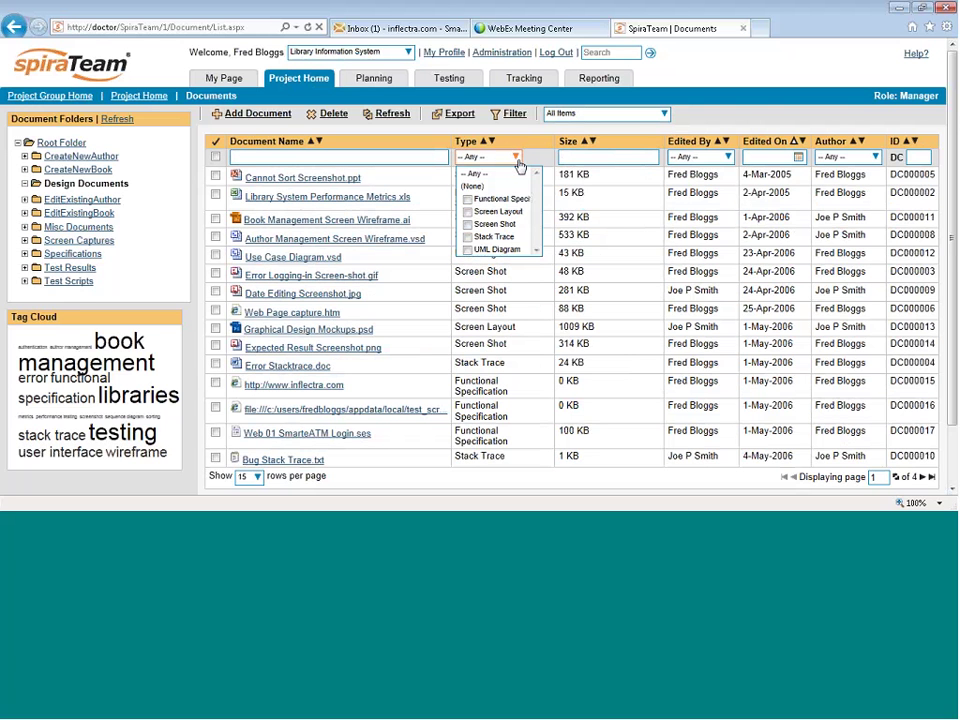
click(494, 226)
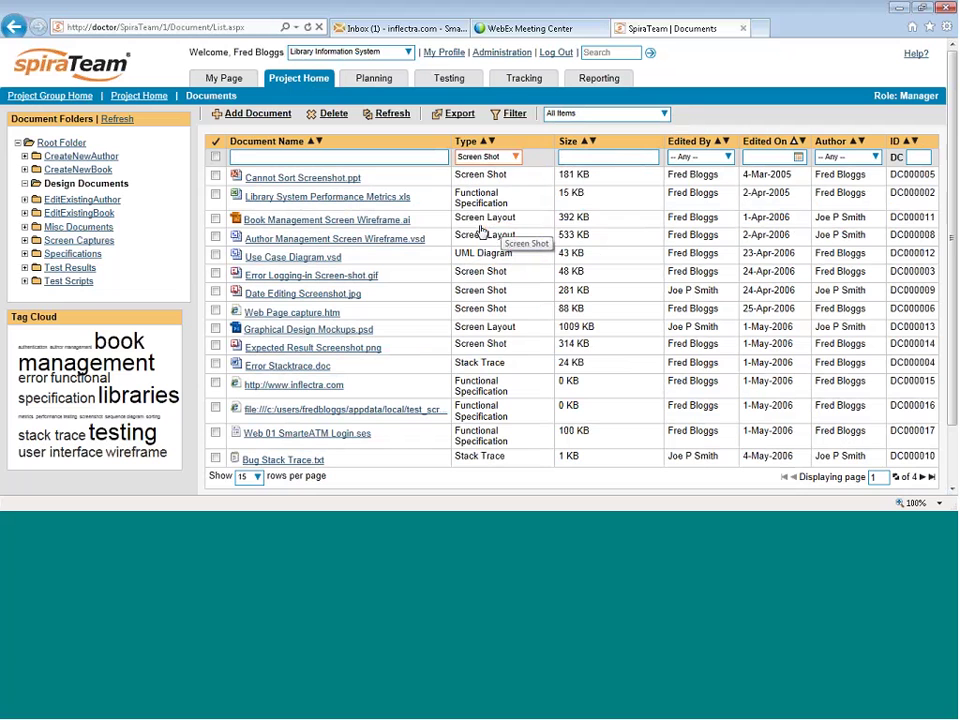
click(511, 116)
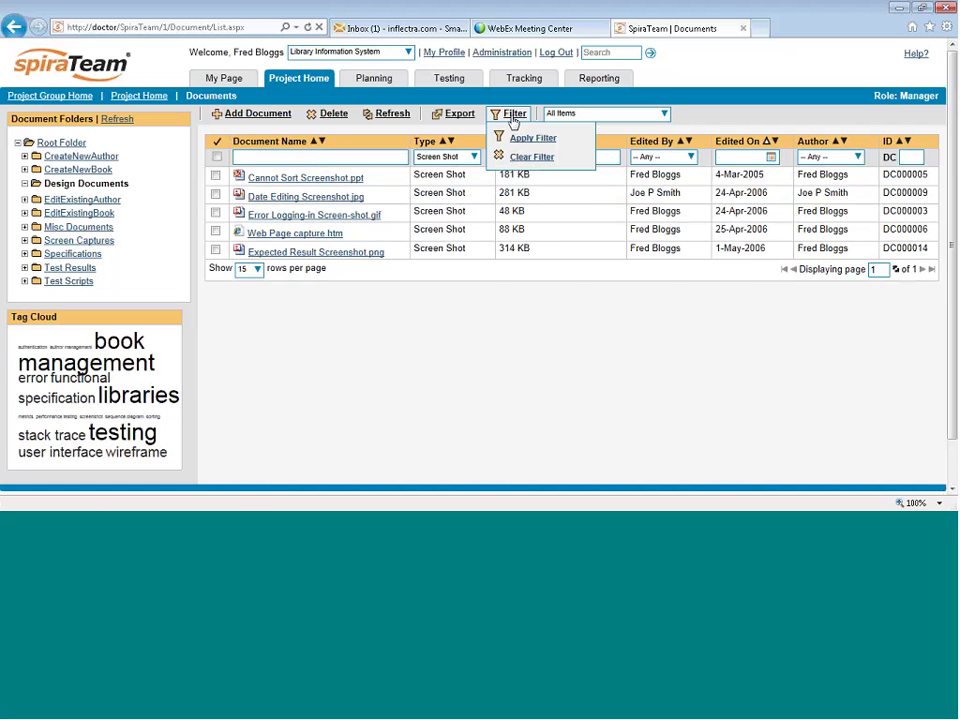
click(540, 158)
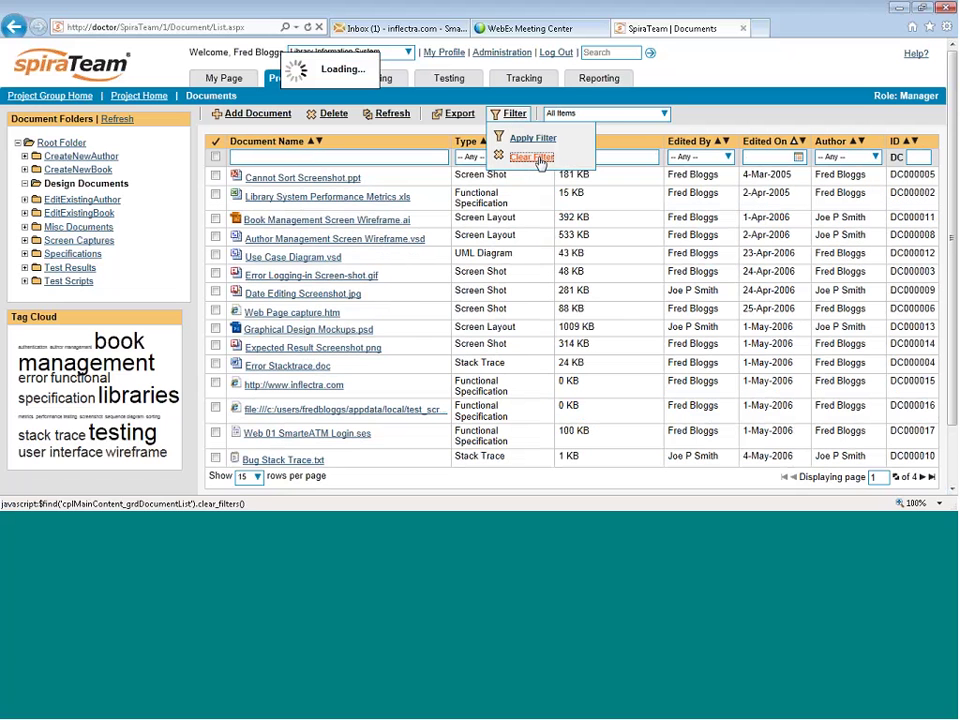
click(625, 114)
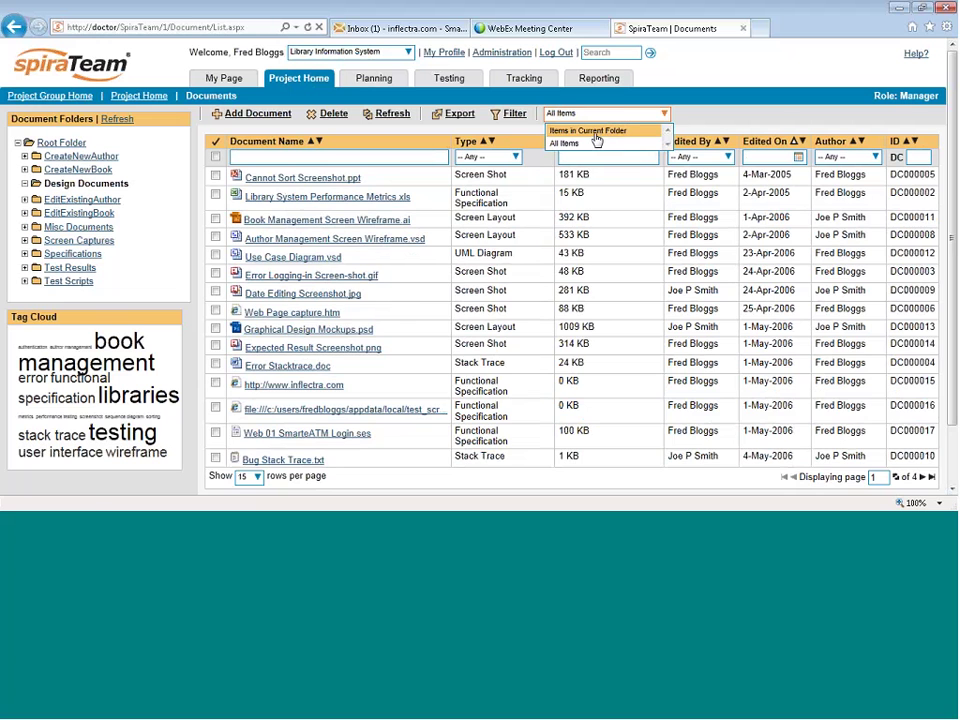
click(596, 134)
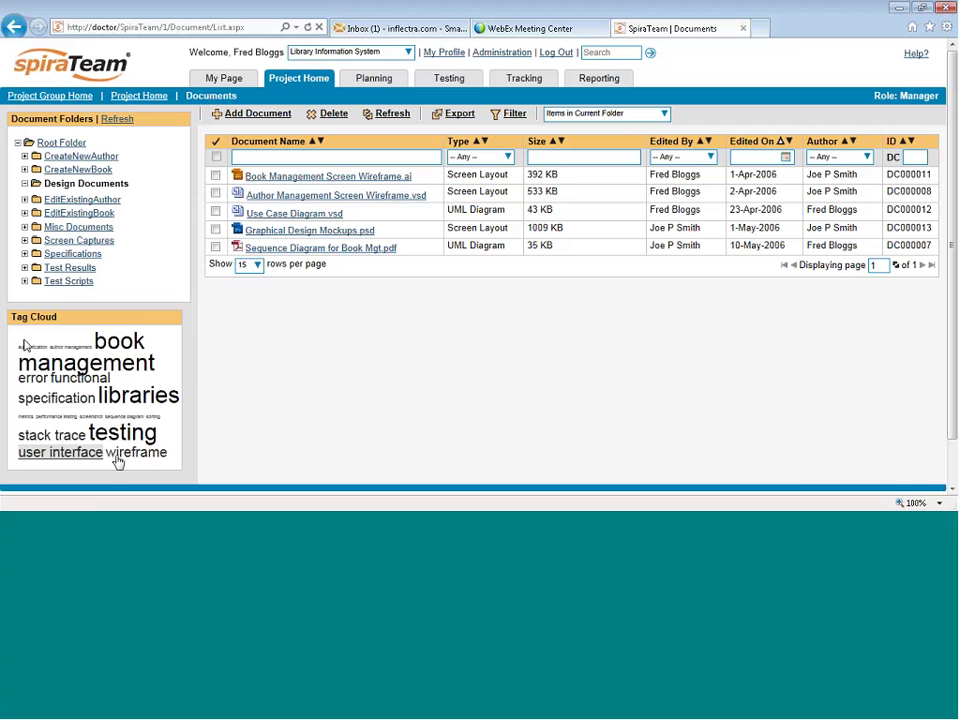
Filter documents by the 'book management' tag to list its three documents across folders.
click(132, 363)
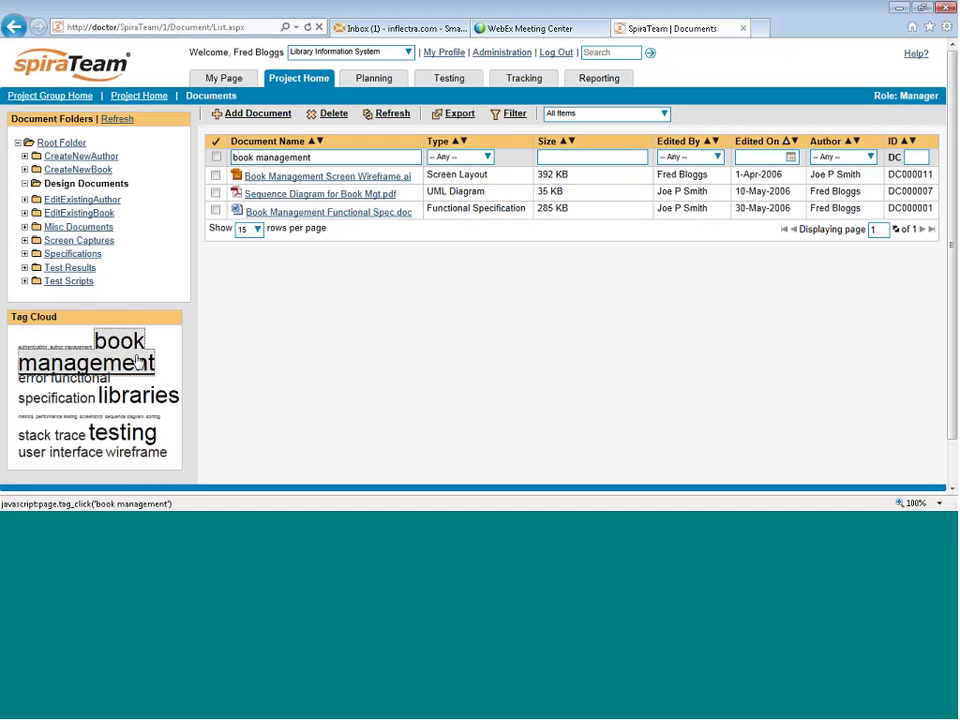
Review the Book Management Functional Spec.doc description preview, then filter by the 'libraries' tag.
mouse_move(354, 222)
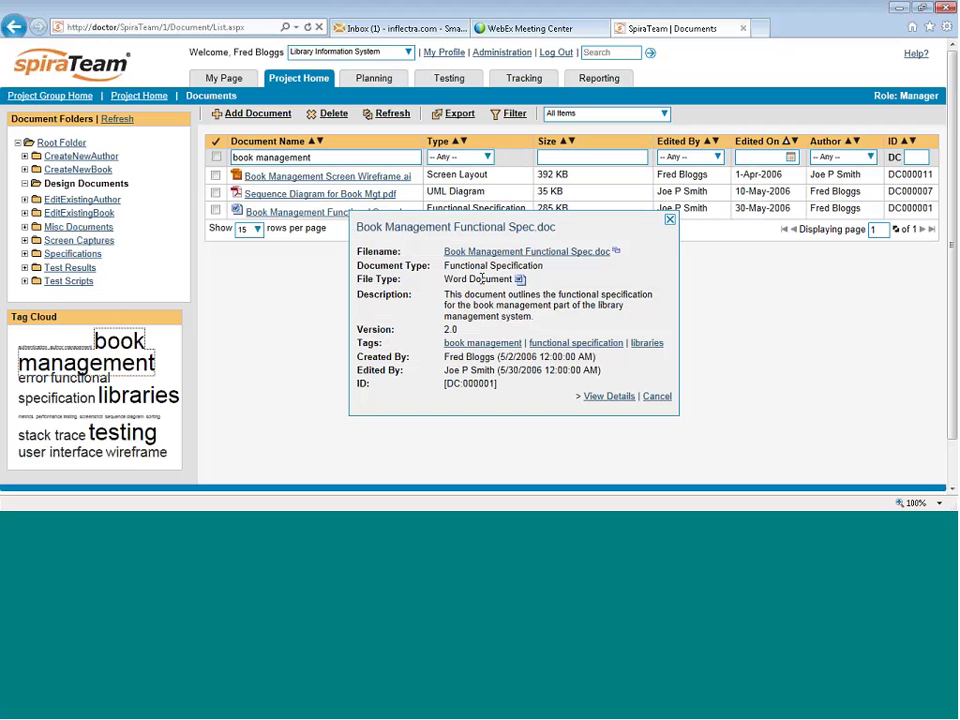
drag(537, 318, 460, 300)
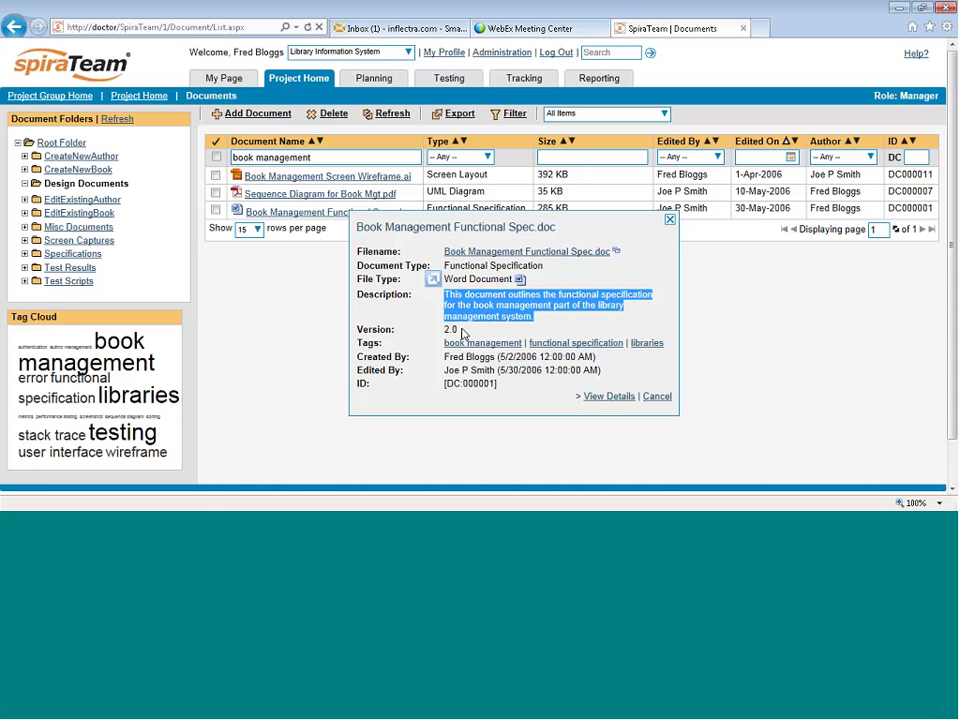
click(636, 345)
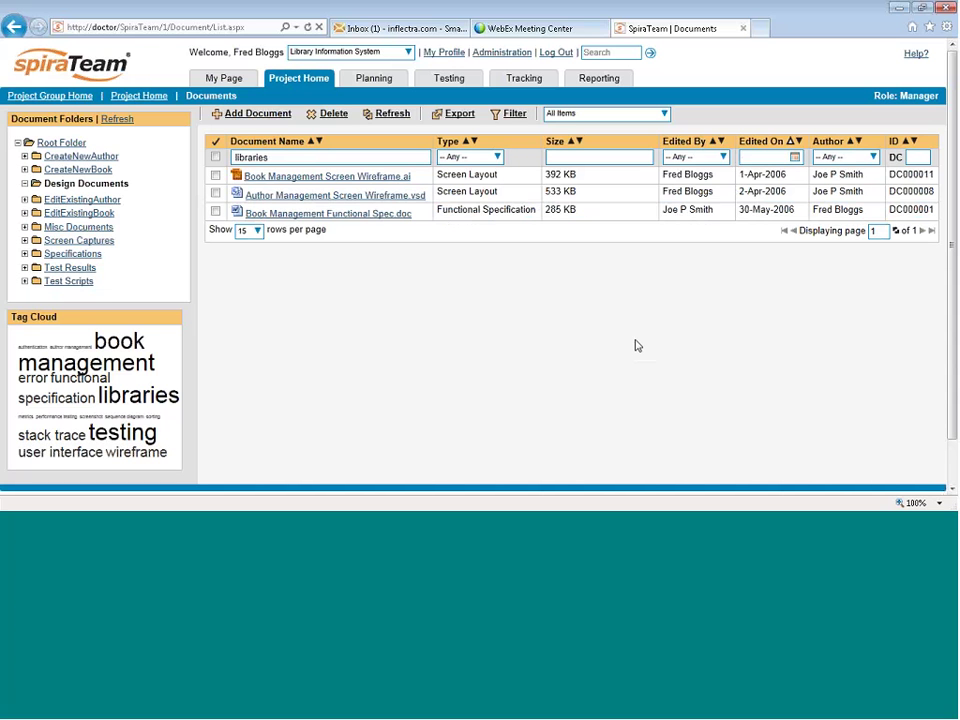
click(365, 222)
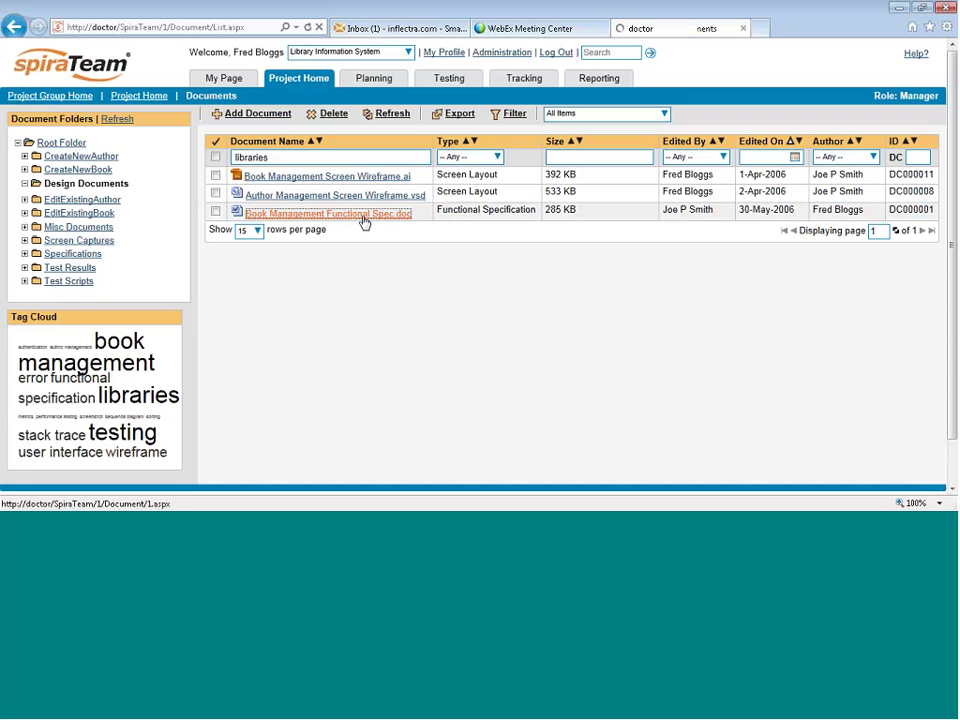
mouse_move(365, 221)
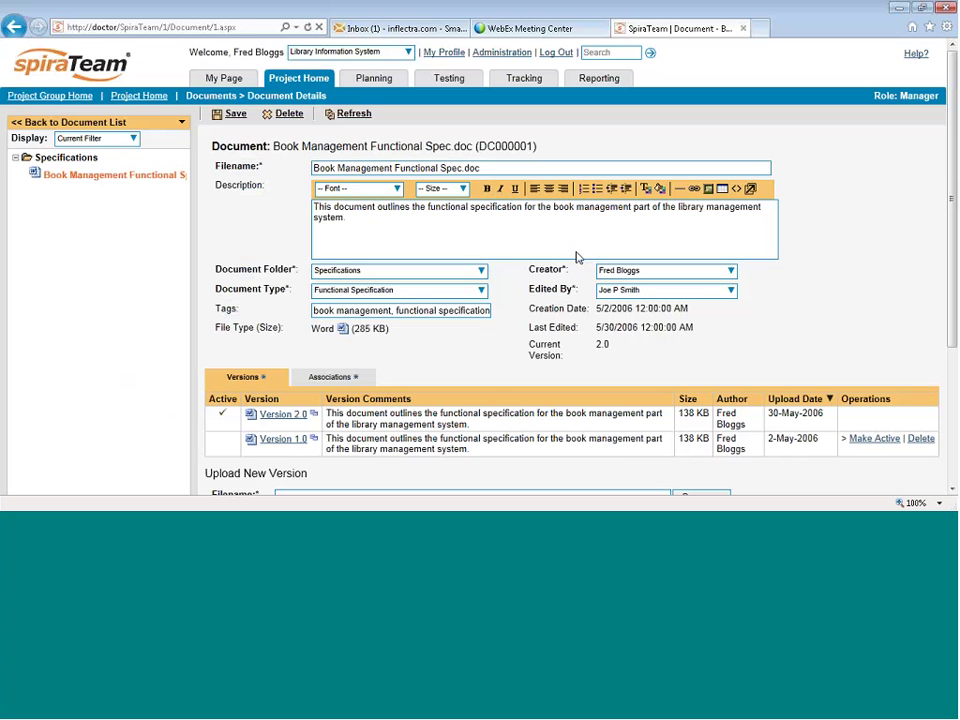
click(481, 274)
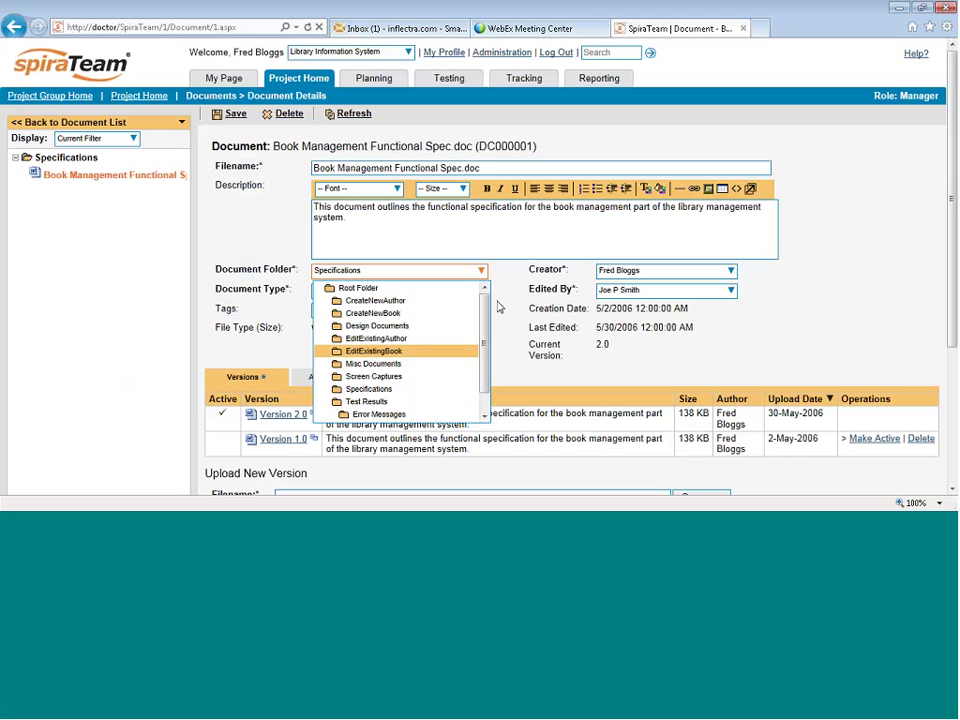
click(507, 298)
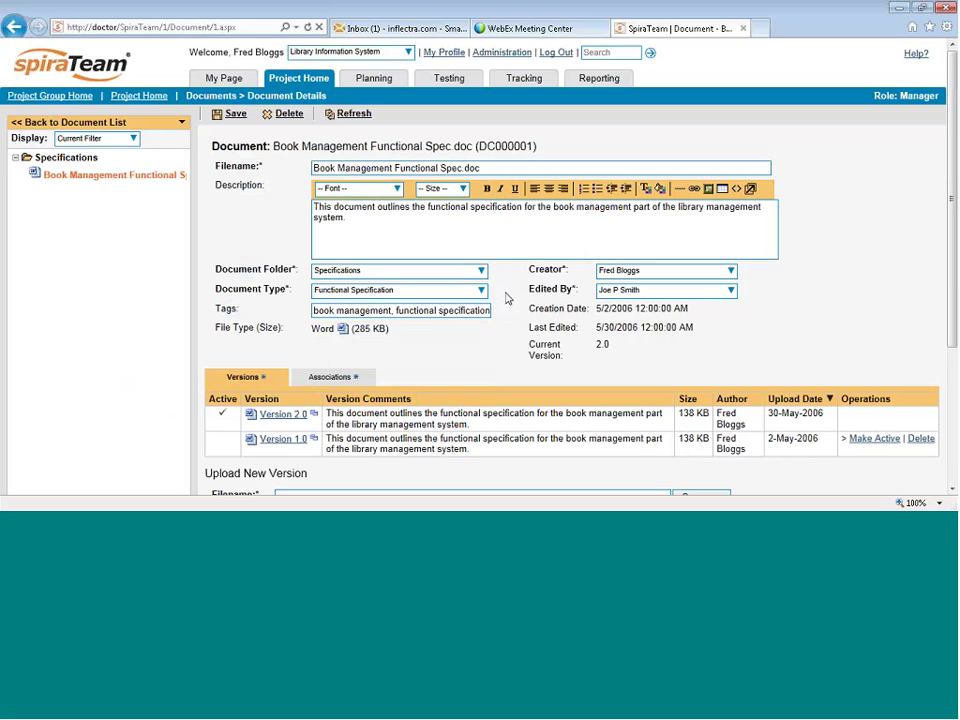
click(481, 291)
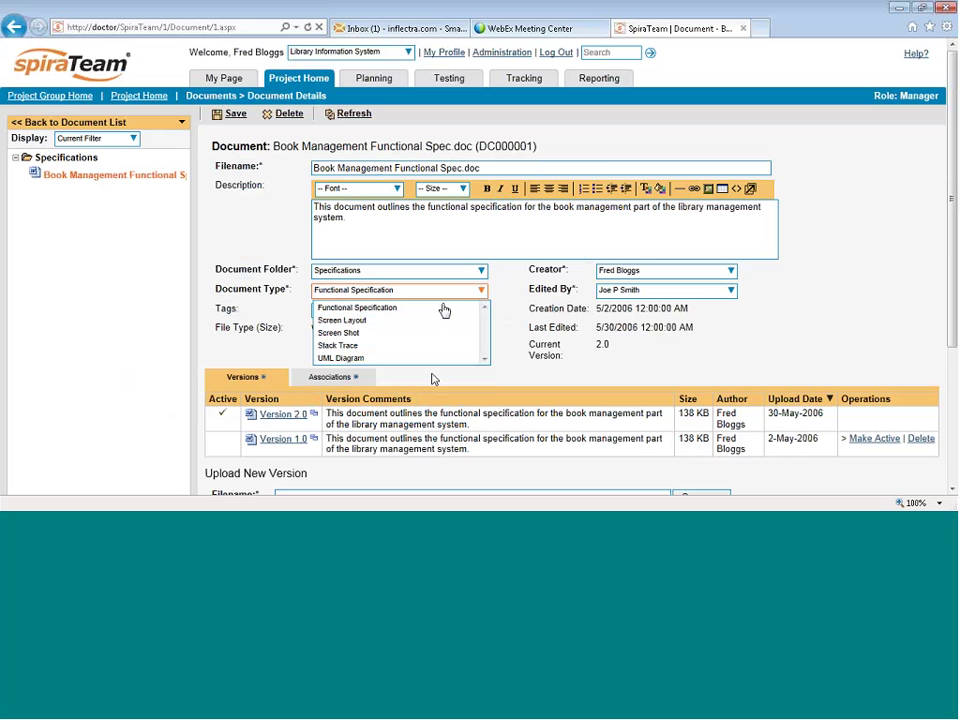
click(509, 288)
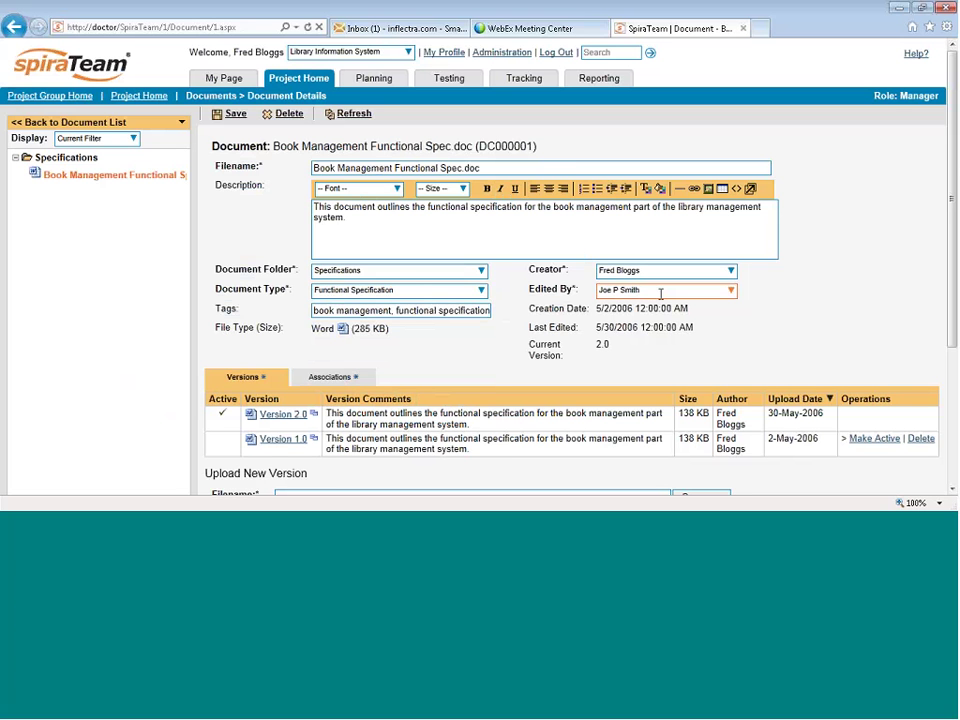
scroll(401, 381, down, 1)
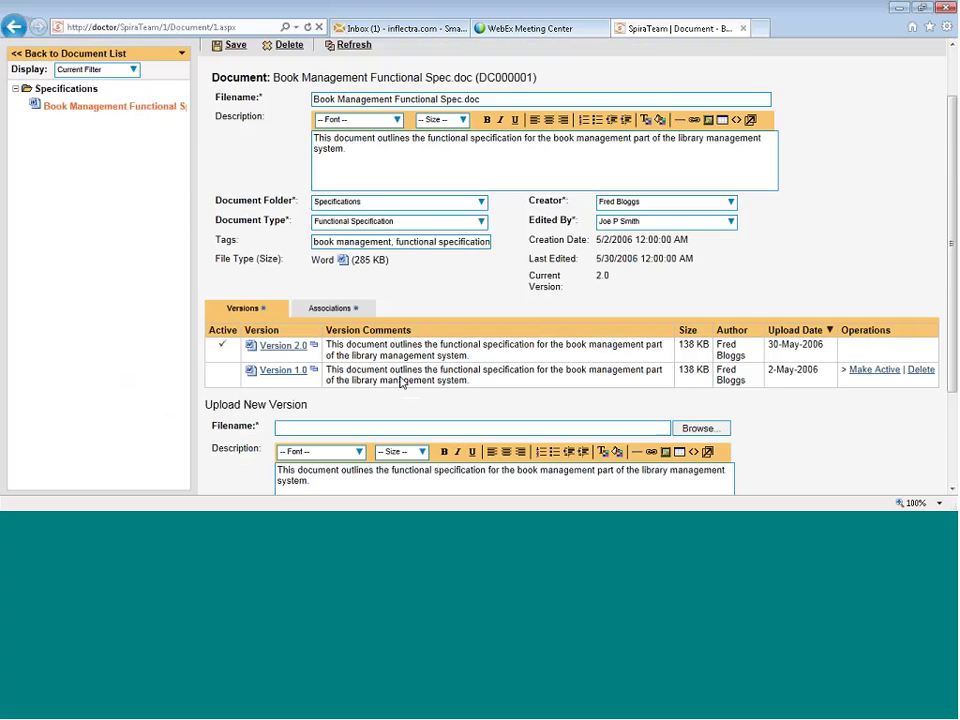
scroll(401, 382, down, 1)
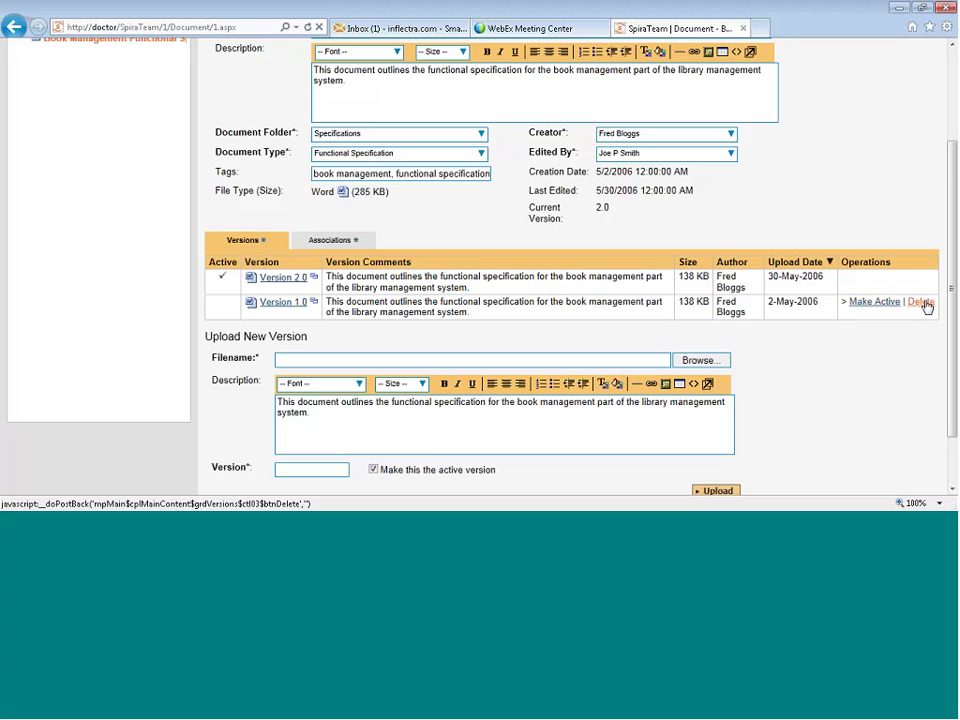
scroll(925, 306, up, 3)
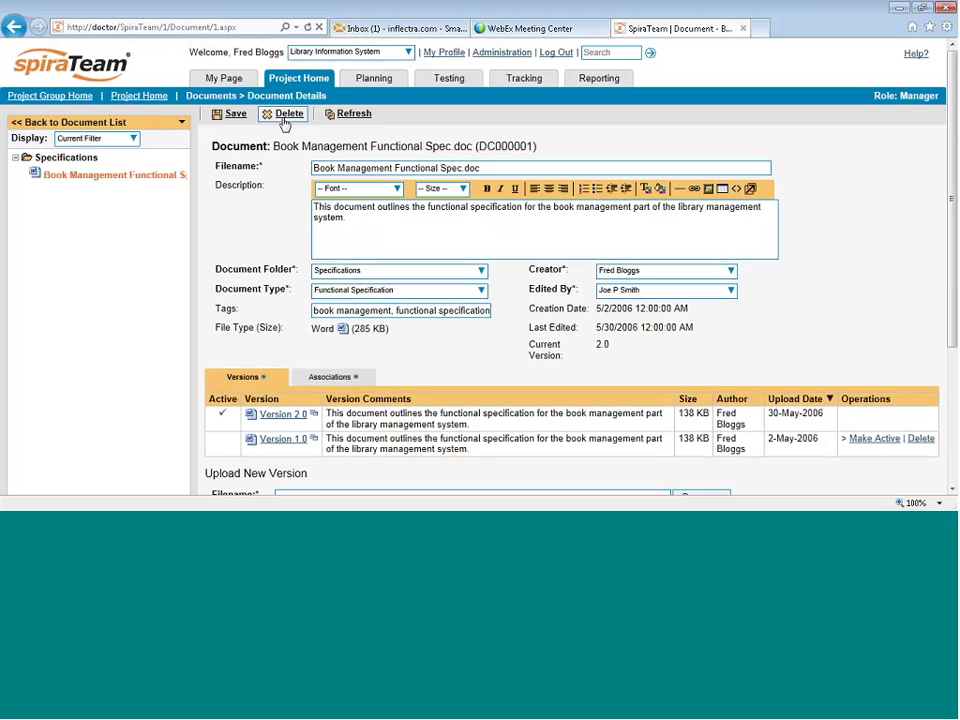
scroll(280, 121, down, 3)
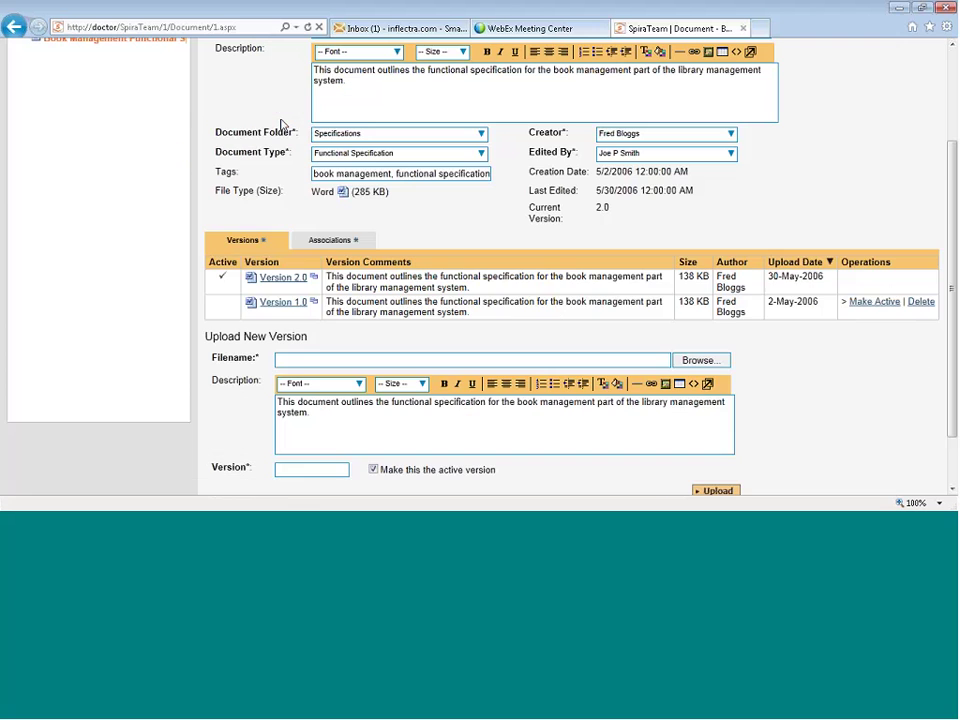
Add a Test Case association with artifact ID 2 (TC000002, Ability to create new book).
click(332, 243)
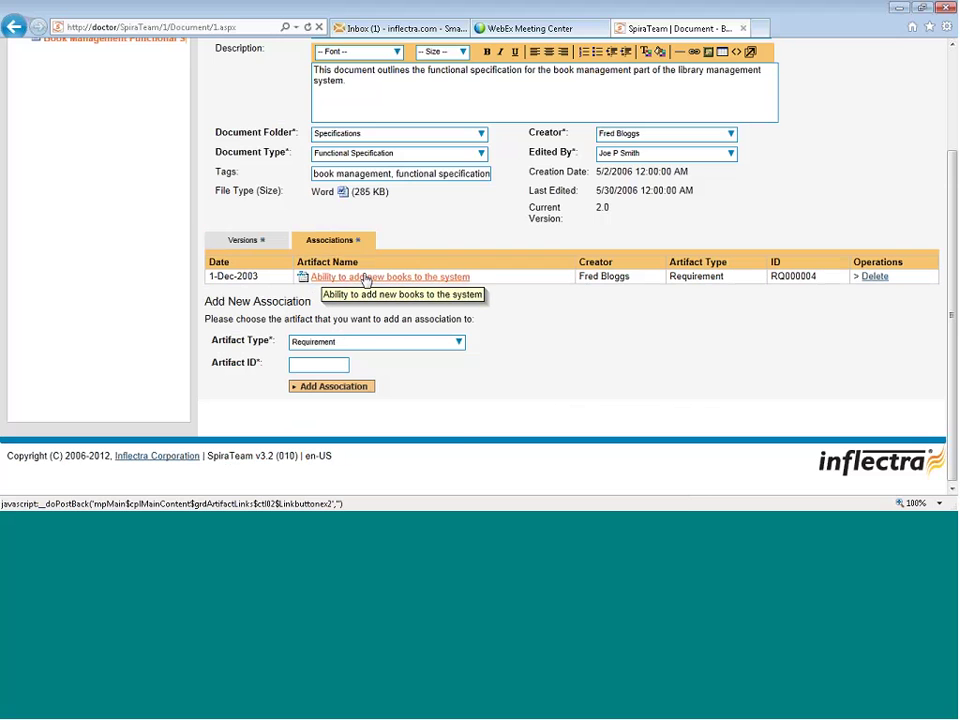
click(458, 342)
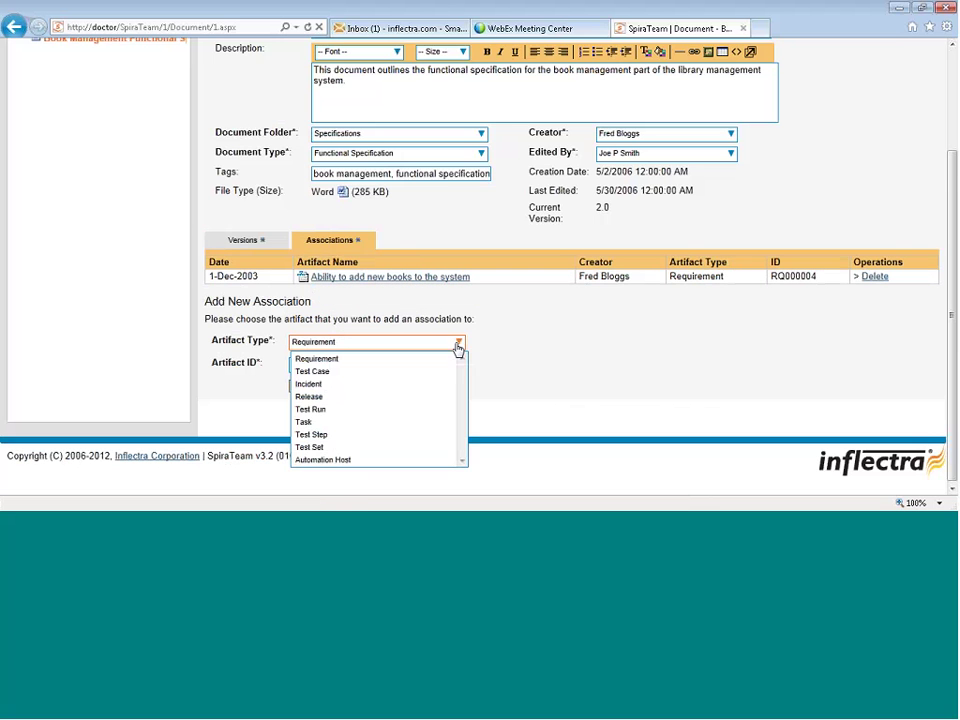
click(375, 373)
click(316, 366)
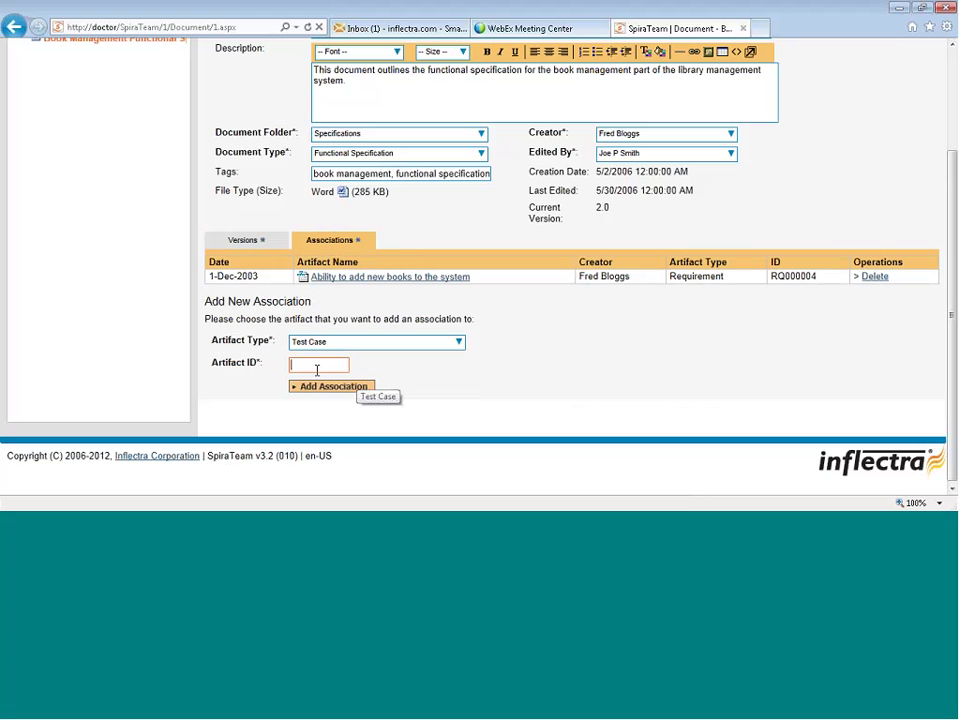
text(2)
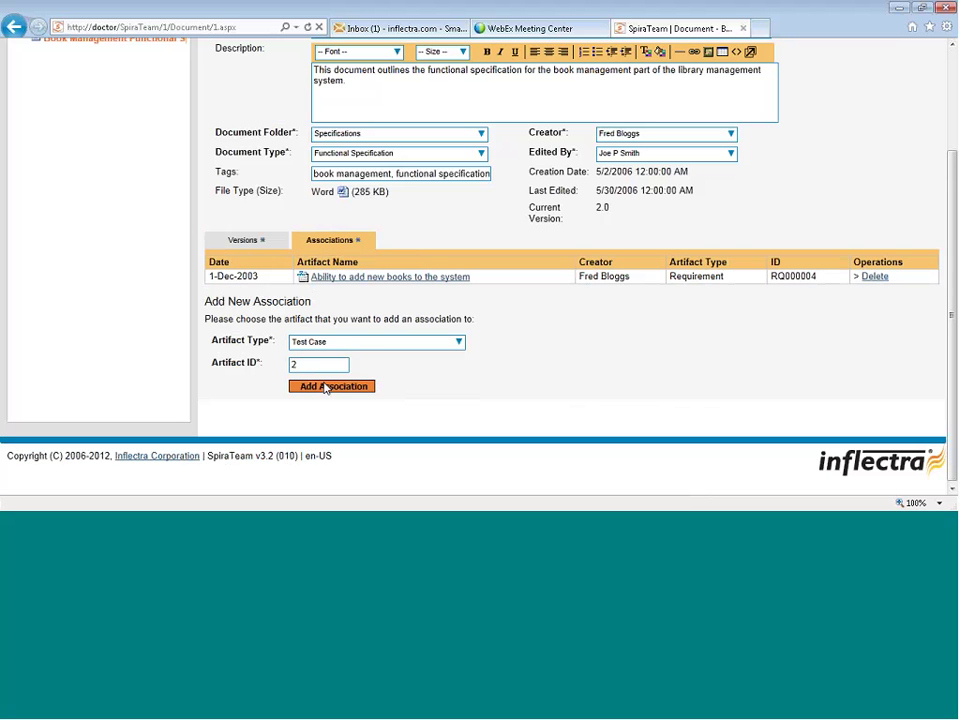
click(325, 387)
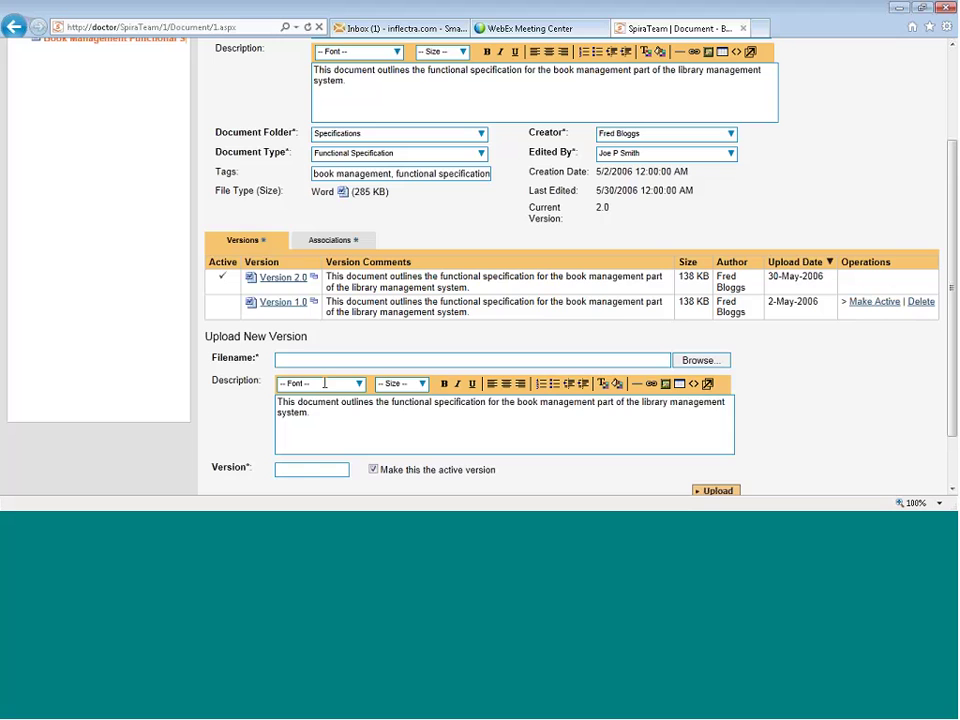
click(362, 240)
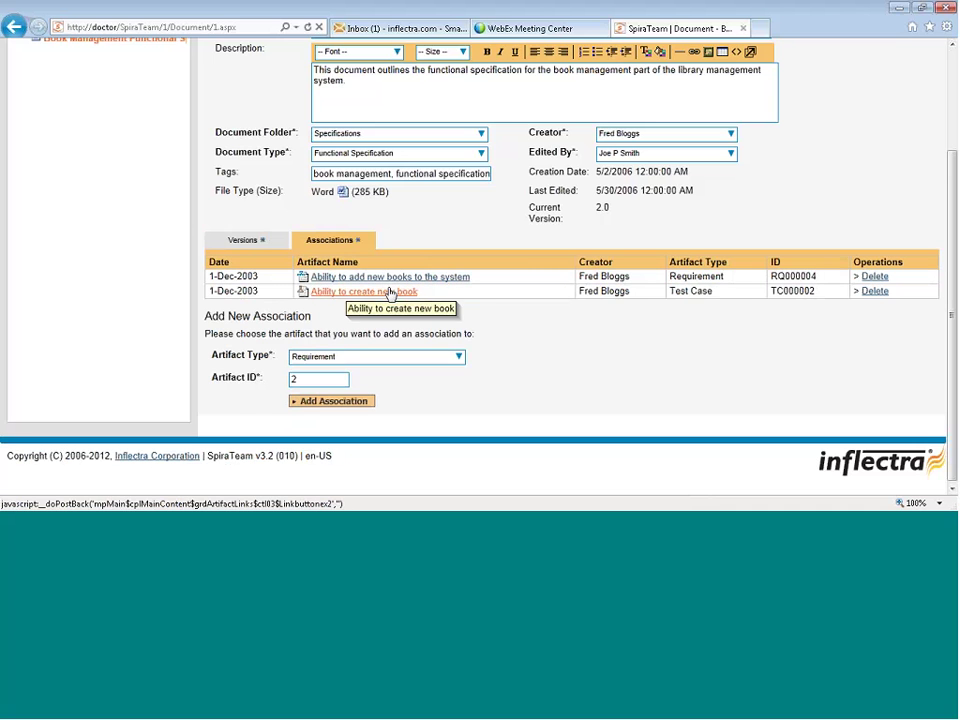
Return to the Versions view, cancelling a new-version file upload, and scroll to the top.
click(245, 240)
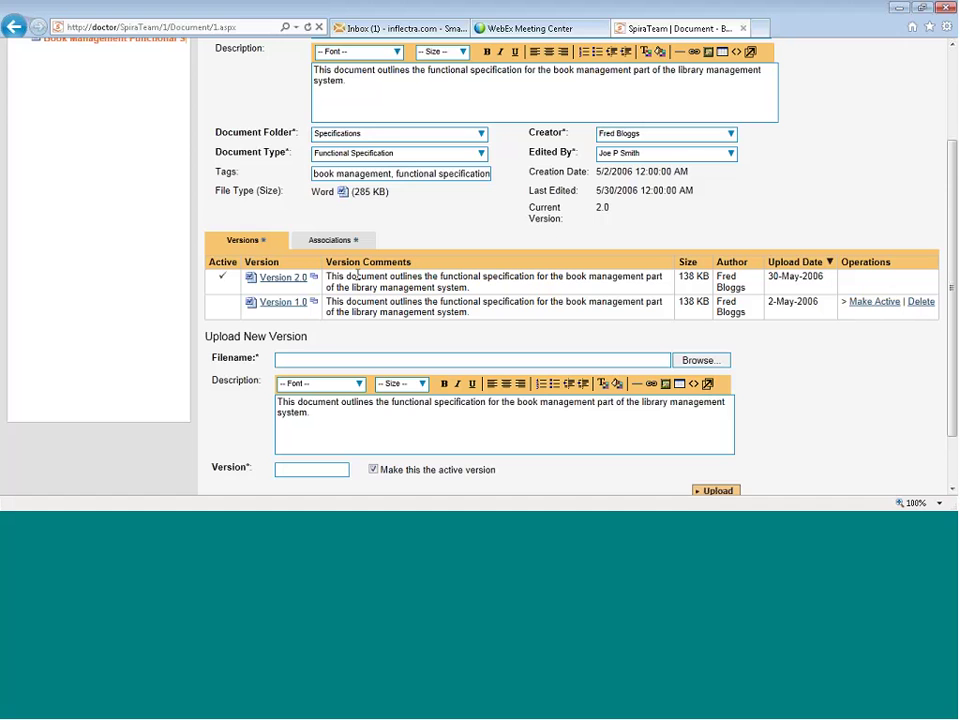
scroll(358, 279, down, 2)
click(718, 291)
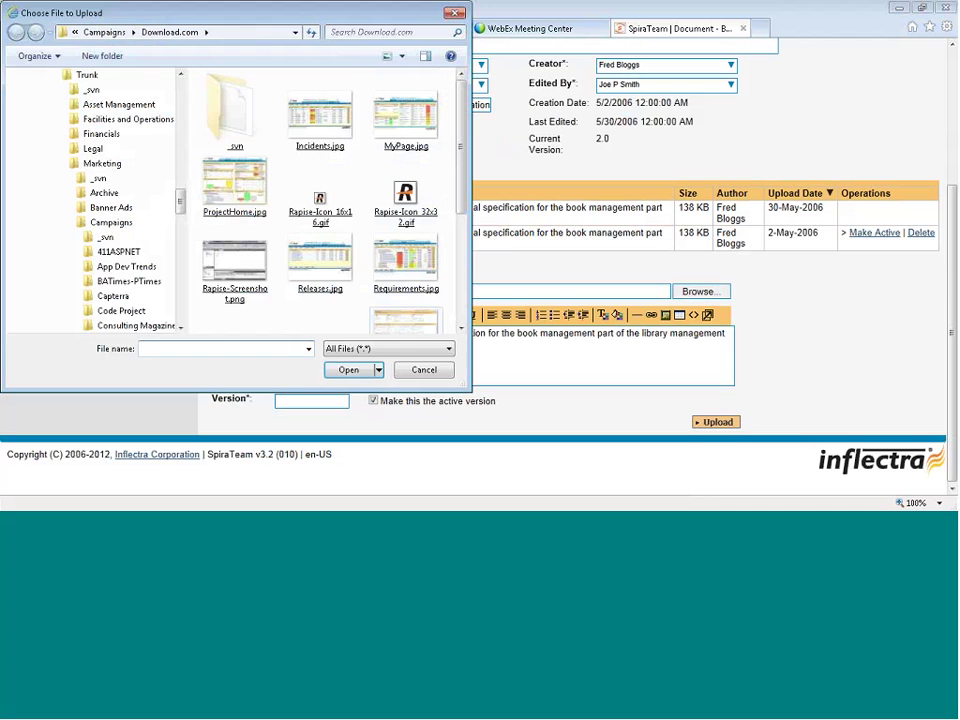
click(431, 373)
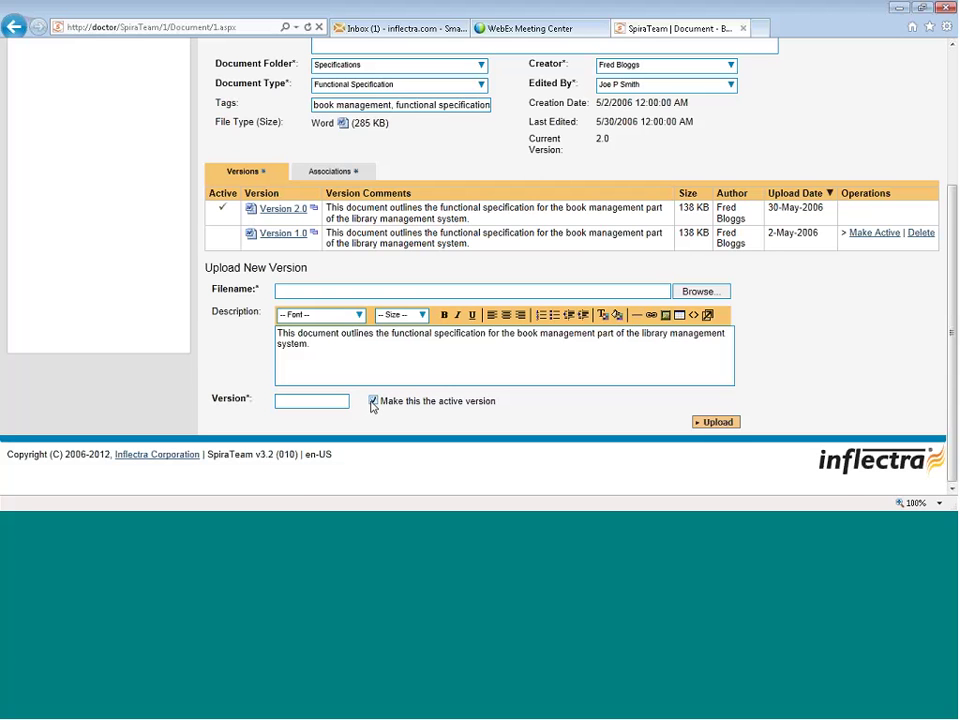
scroll(371, 405, up, 3)
scroll(371, 405, up, 2)
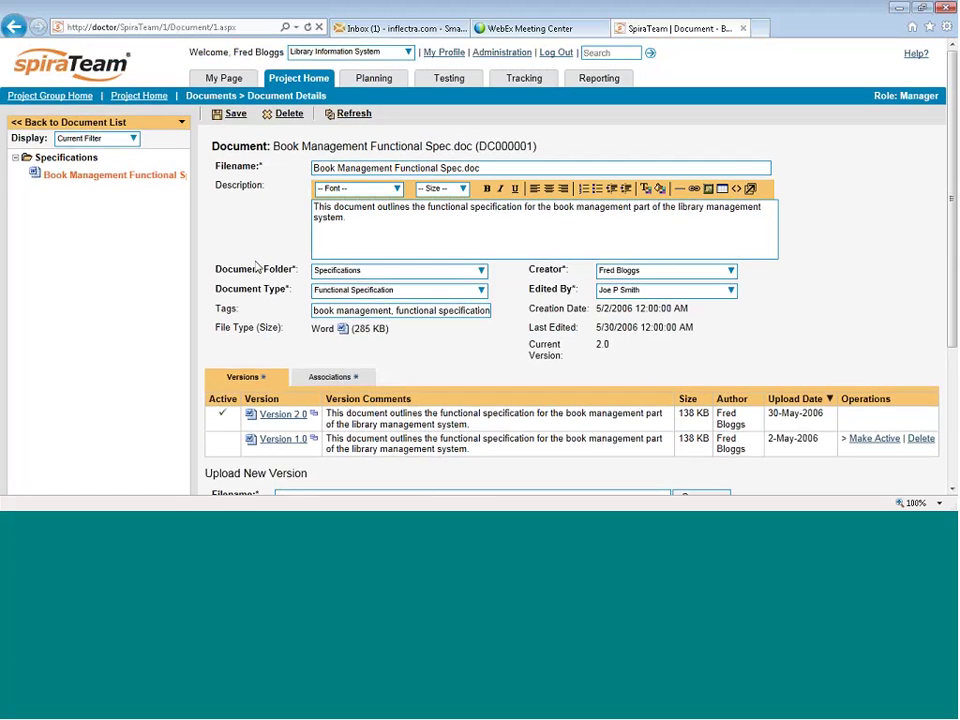
Go to the documents list via the breadcrumb and open the Add New Document form.
click(219, 96)
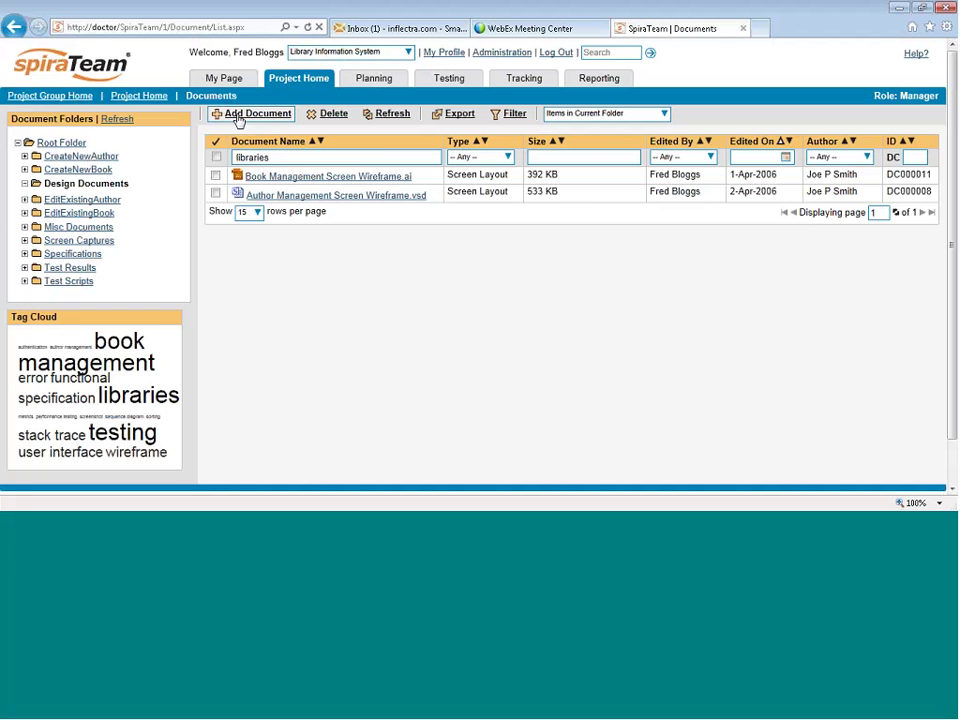
click(262, 116)
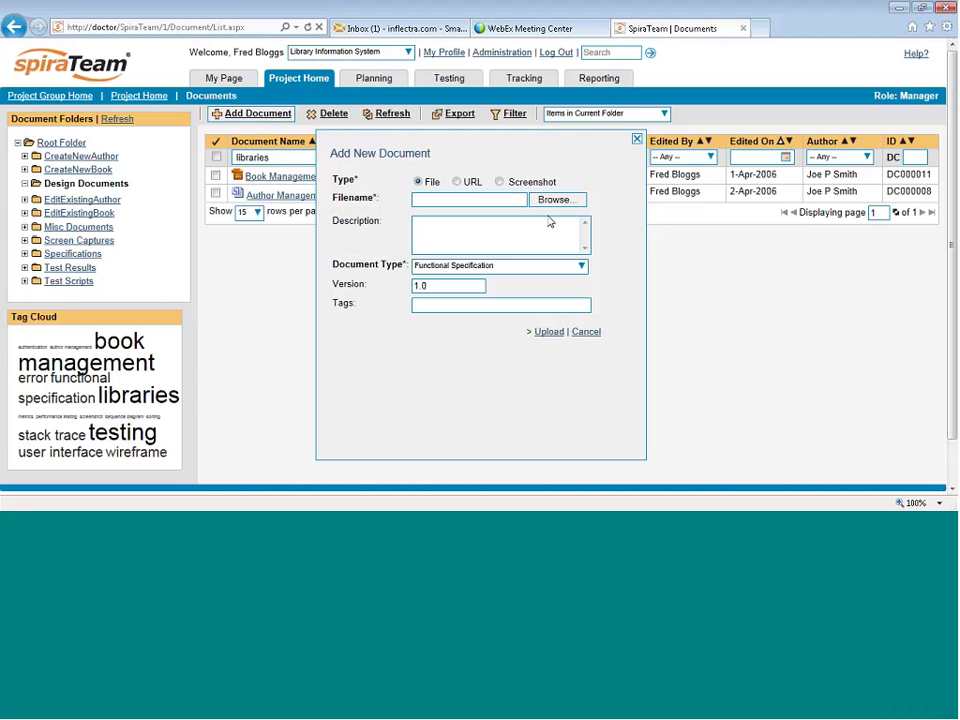
Make the new document a screenshot by pasting Screenshot1.png from the clipboard.
click(456, 182)
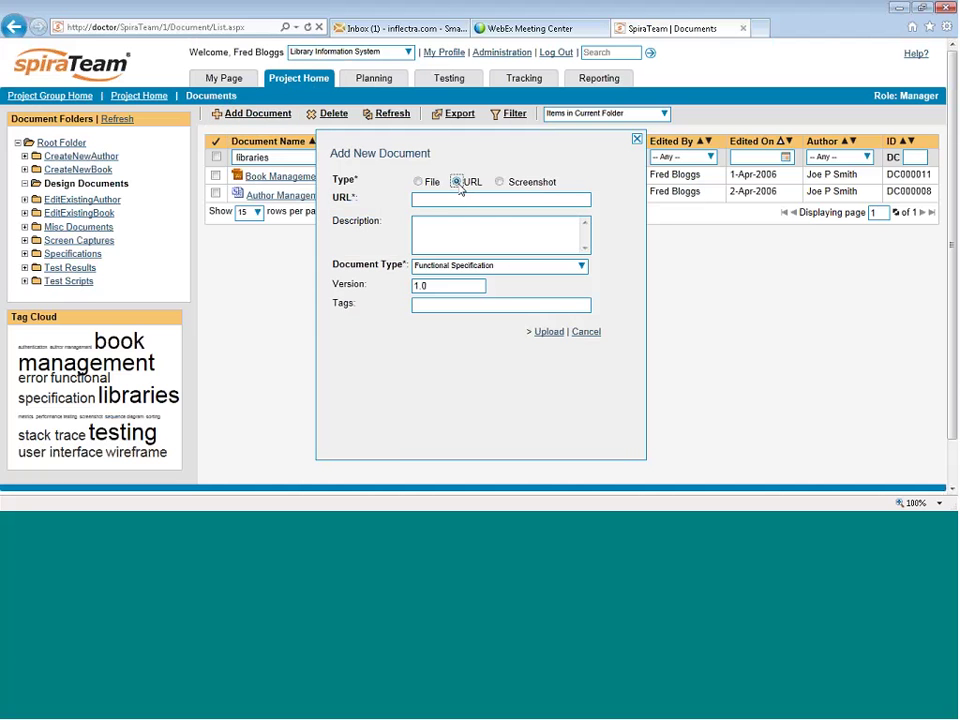
click(499, 182)
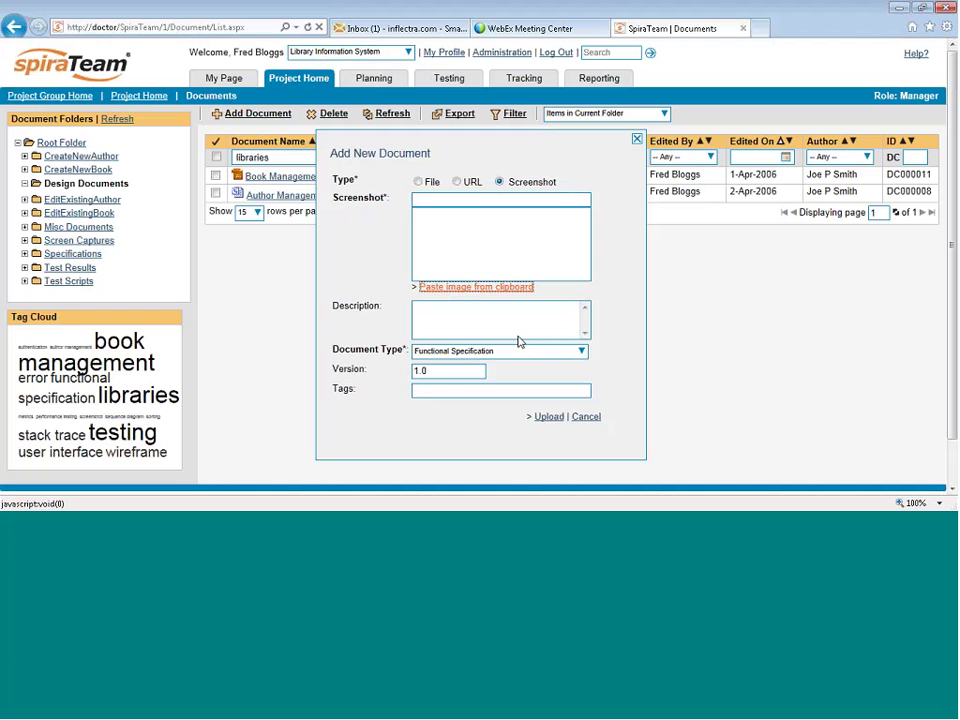
key(ctrl+v)
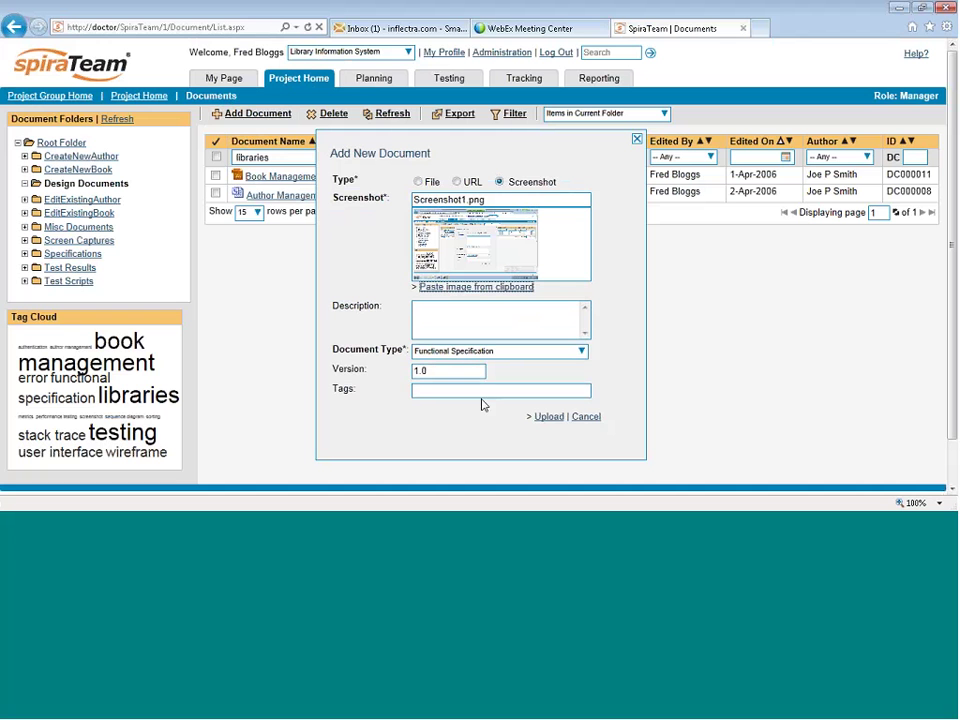
Tag it 'books, authors', describe it 'This is the description', and set type Screen Shot.
click(482, 391)
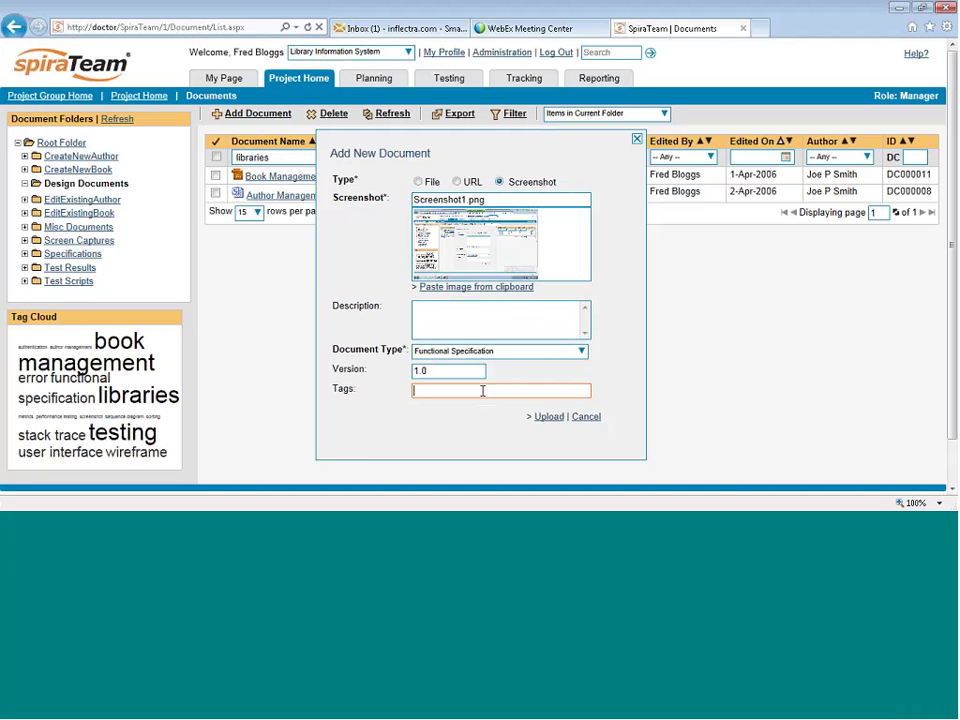
text(books, authors)
click(485, 314)
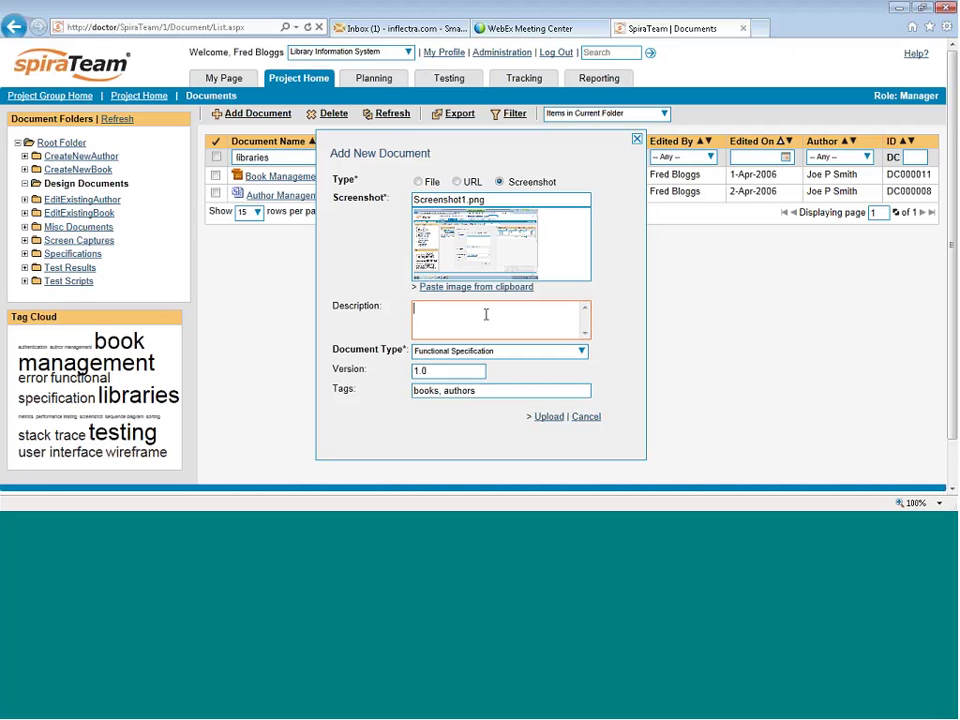
text(This is the description)
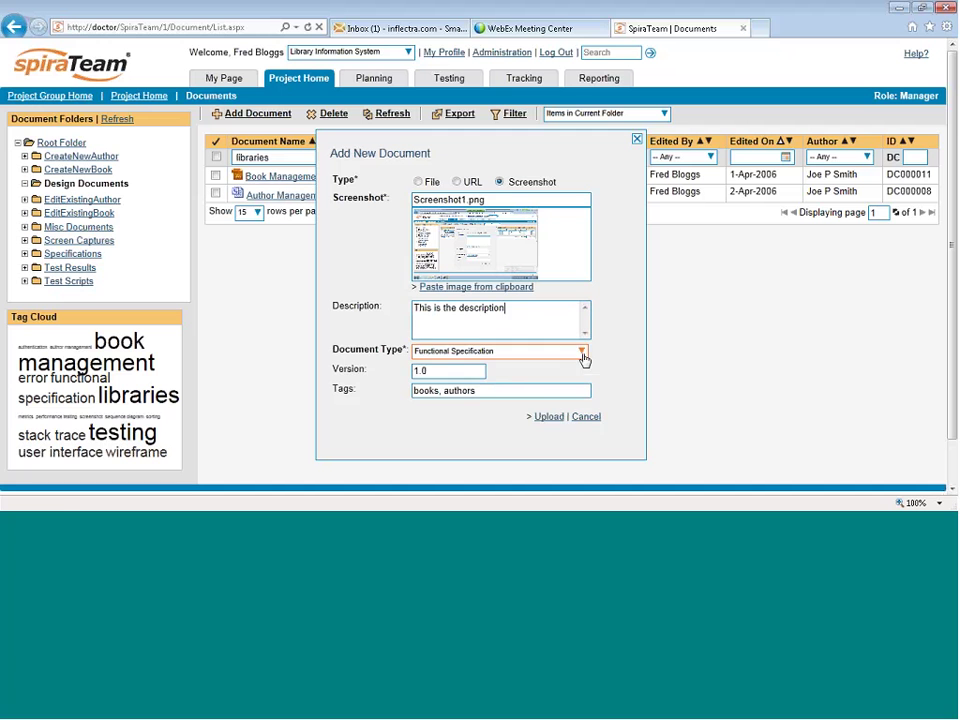
click(583, 355)
click(445, 394)
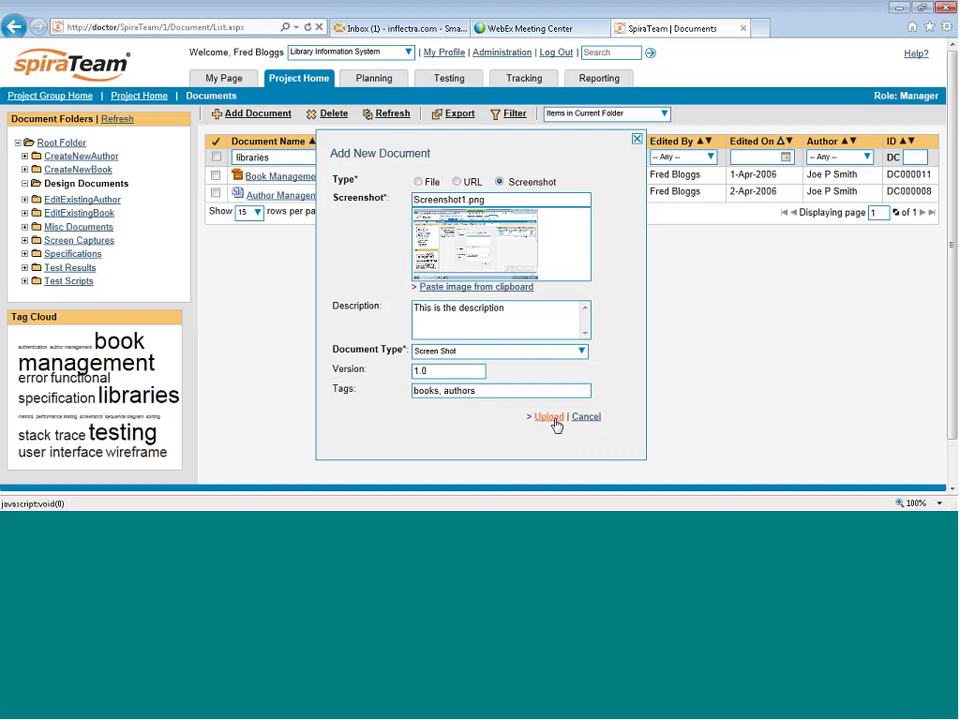